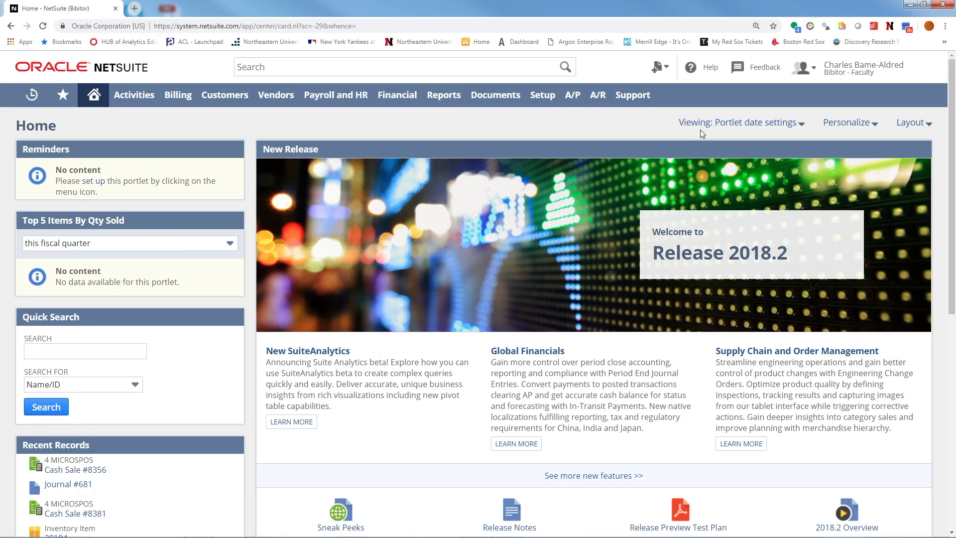
Step: Find the Income Statement page with a global search for "Income statement" and open it
mouse_move(848, 79)
left_click(263, 74)
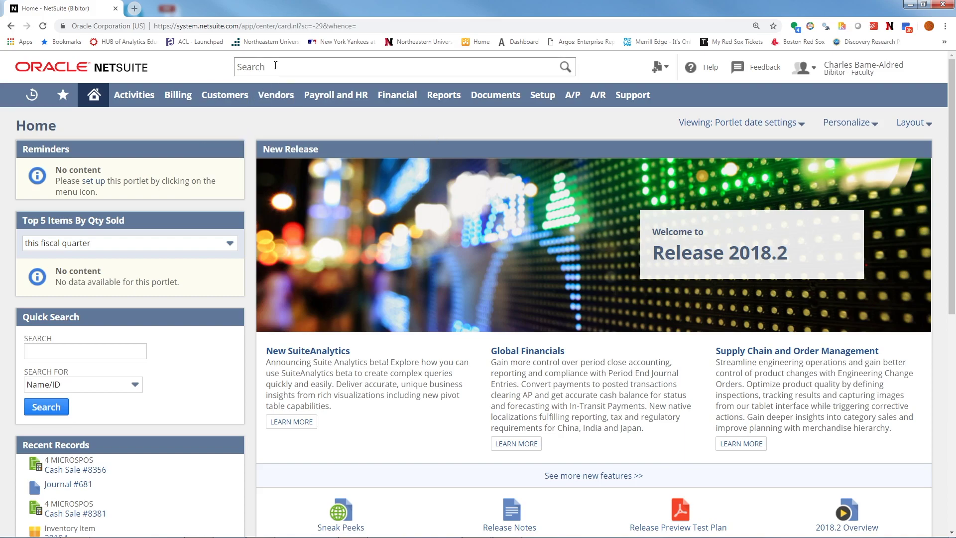
left_click(276, 68)
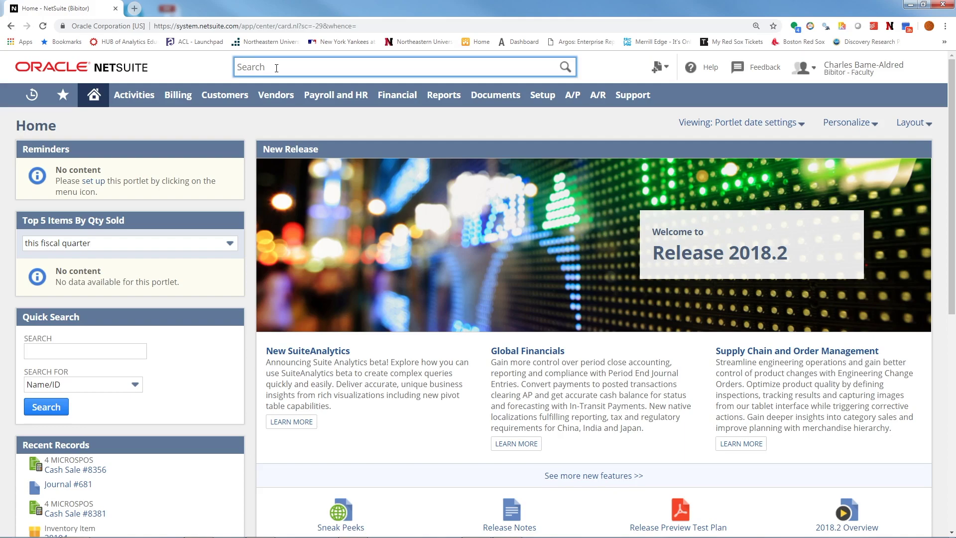
type("Inco,e")
key("BackSpace")
key("BackSpace")
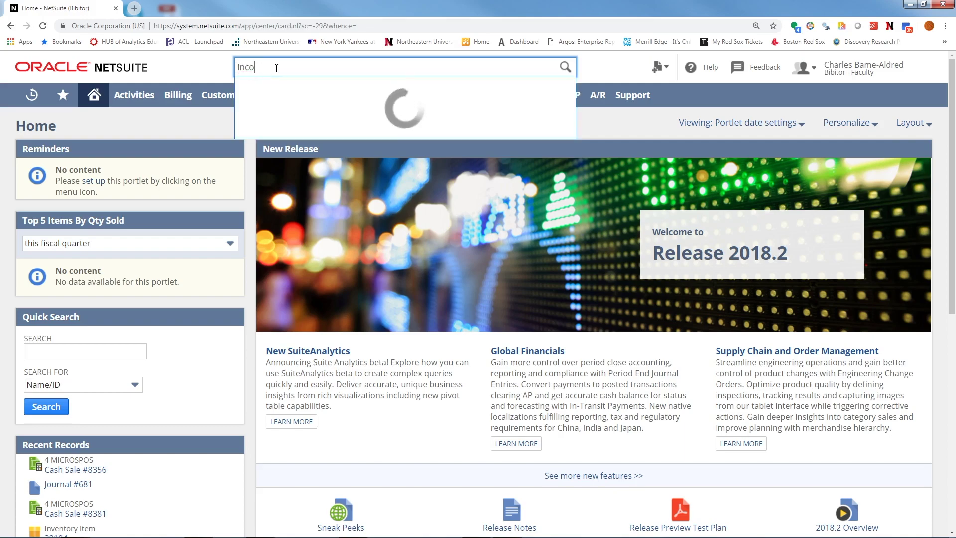
type("me s")
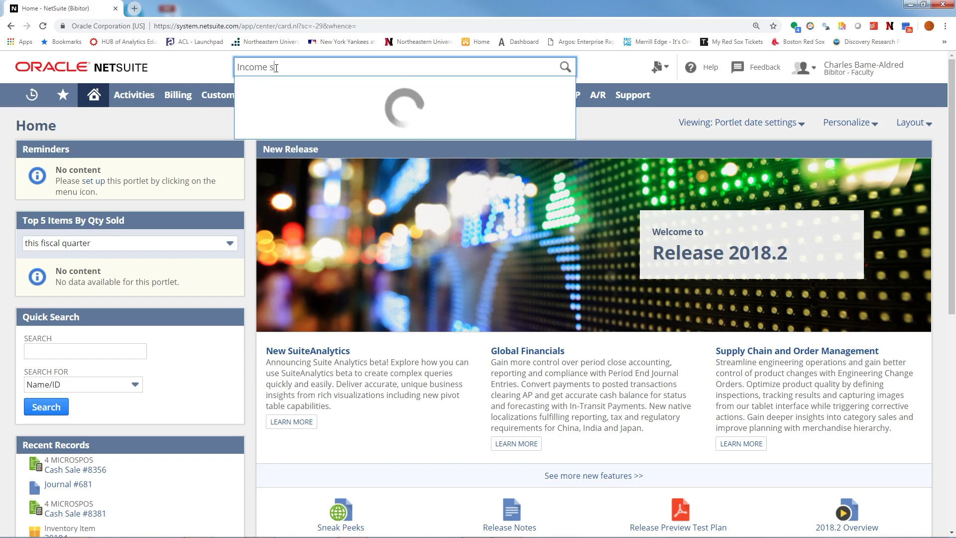
type("tatement")
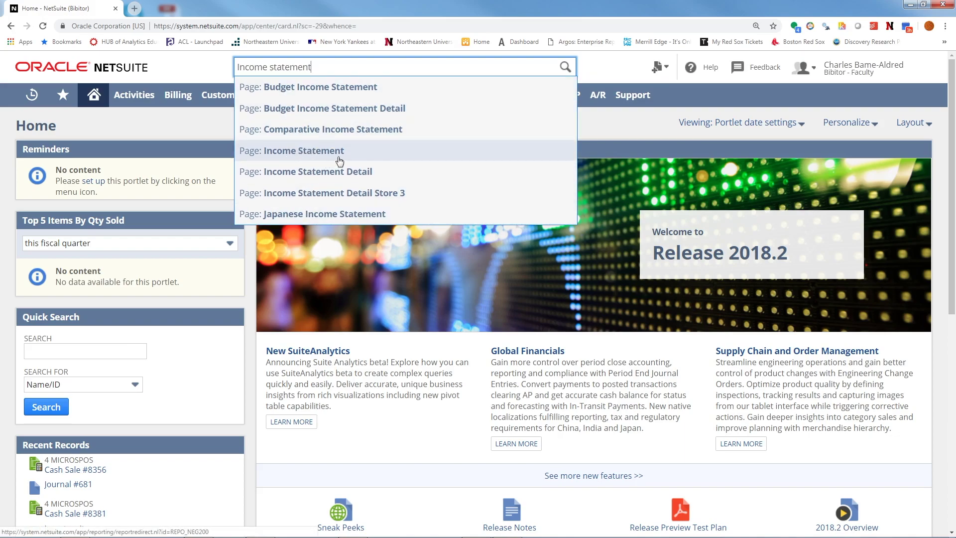
left_click(311, 151)
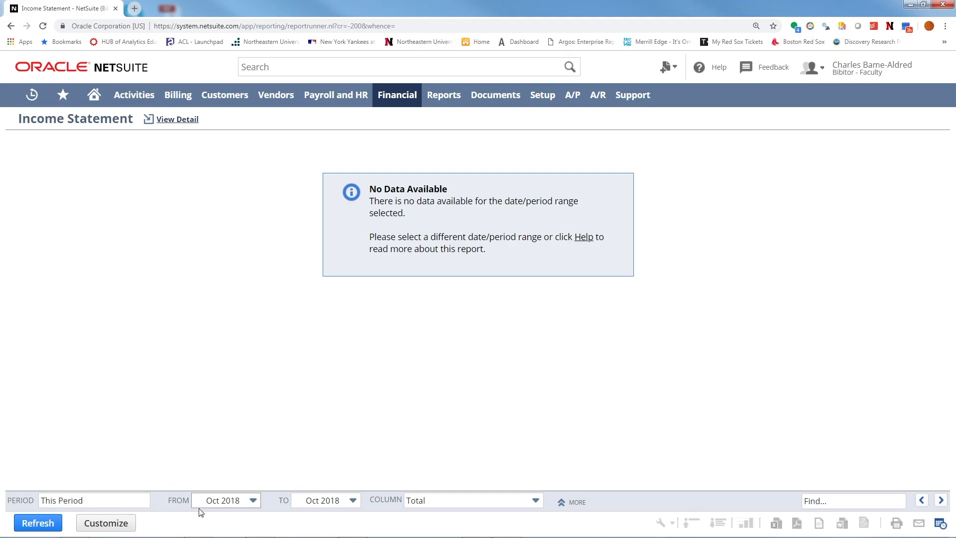
Step: Set the start of the Income Statement's reporting period to Jul 2015
left_click(148, 502)
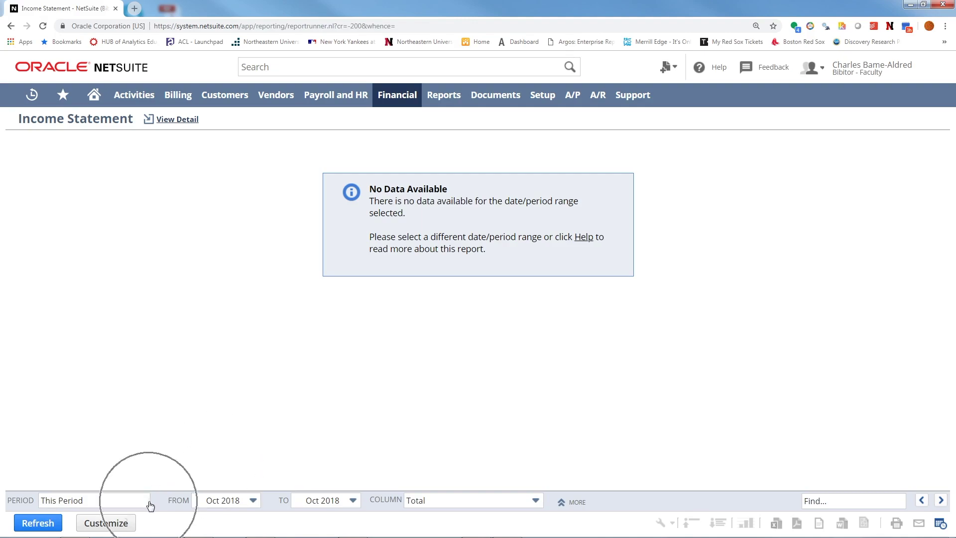
left_click(255, 506)
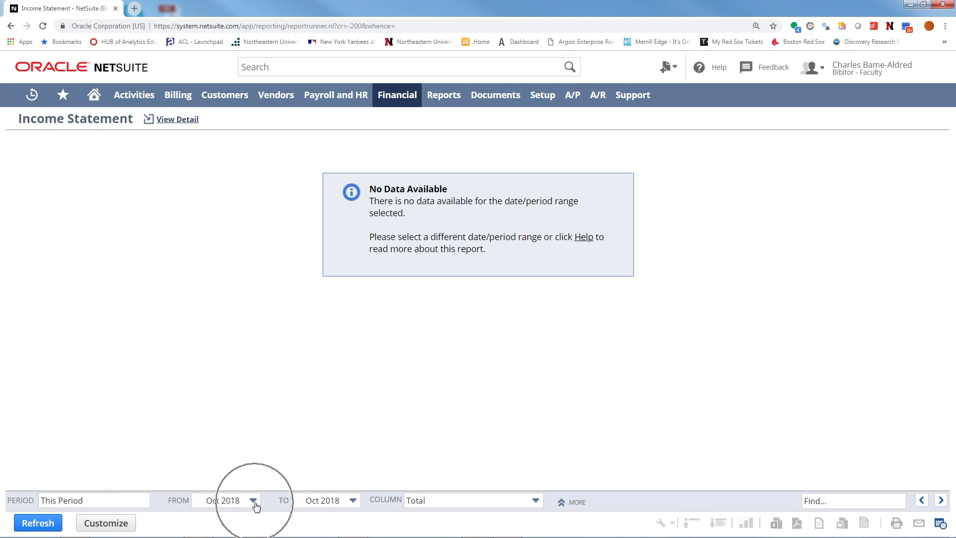
left_click(347, 504)
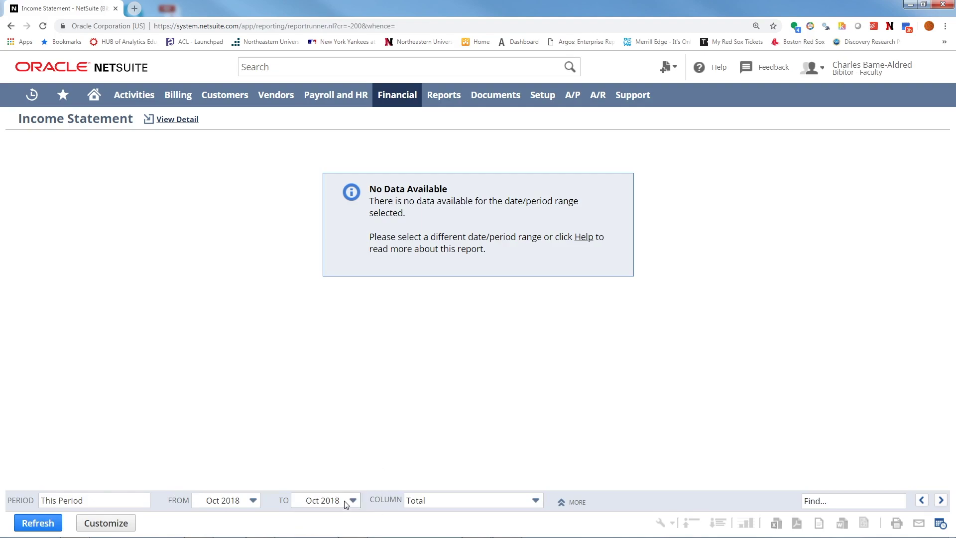
left_click(253, 501)
scroll(259, 395, "up", 6)
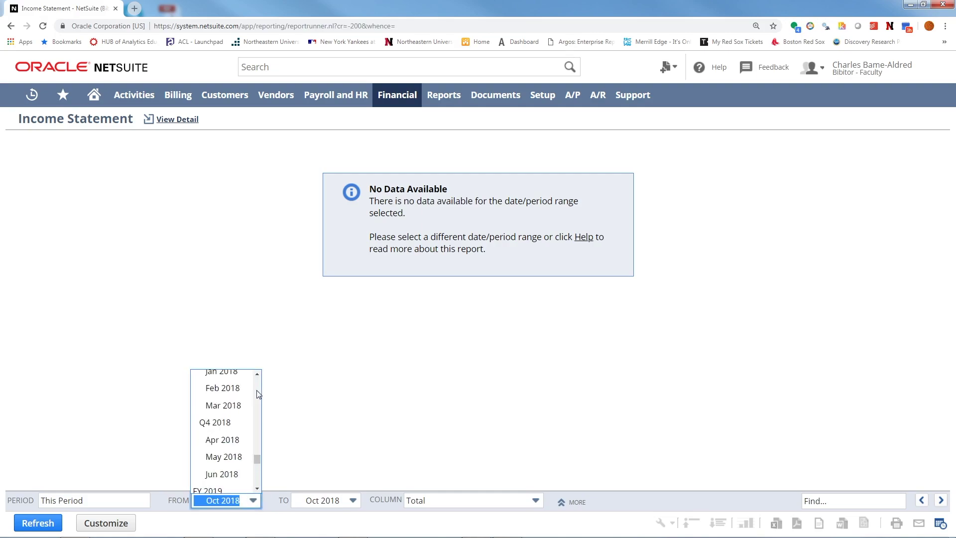
scroll(259, 394, "up", 10)
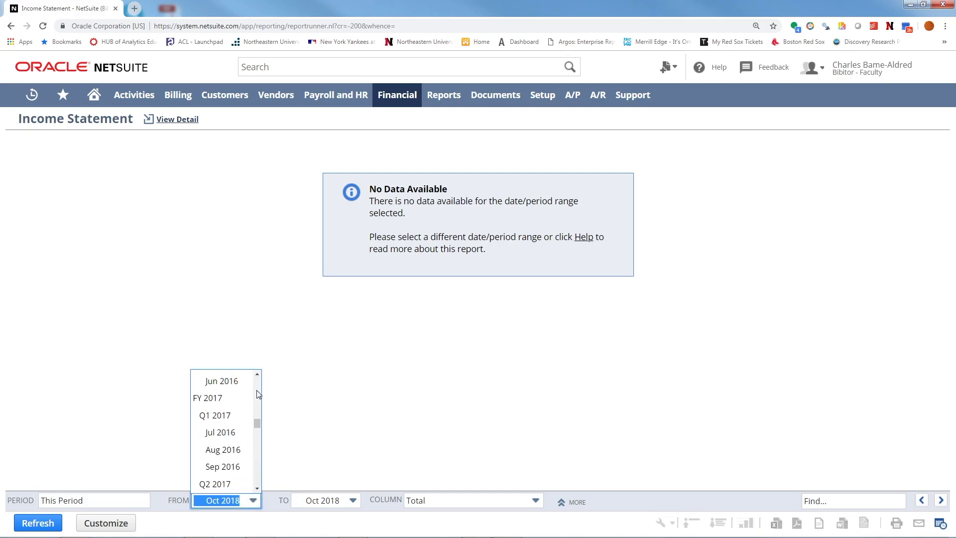
scroll(259, 394, "up", 2)
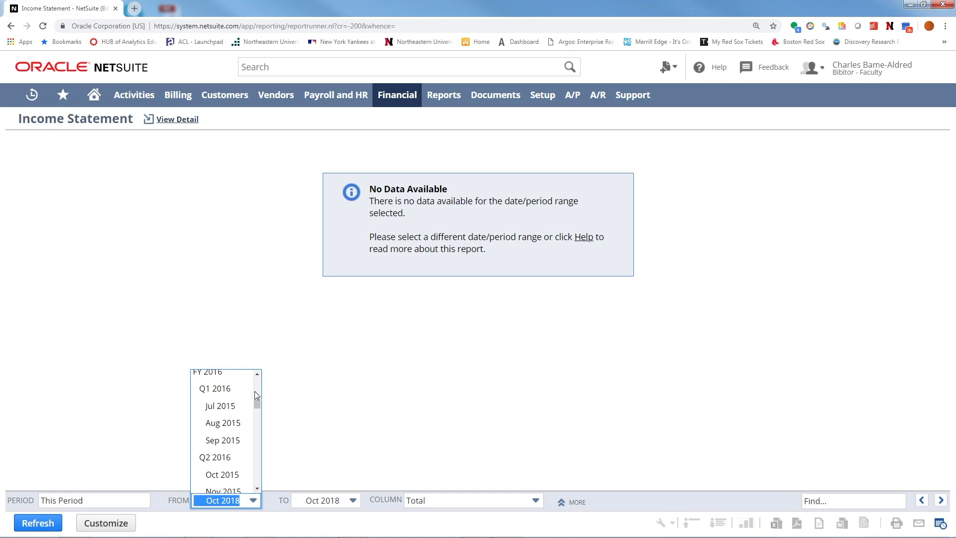
left_click(220, 406)
Step: Set the end of the Income Statement's period to Jun 2016 and refresh the report
left_click(349, 508)
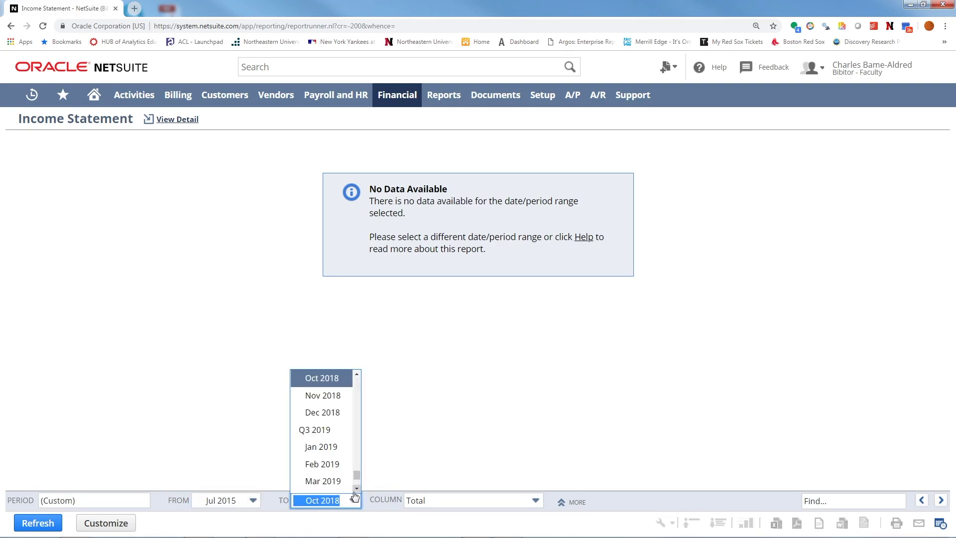
scroll(354, 405, "up", 8)
scroll(355, 406, "up", 2)
scroll(356, 399, "up", 2)
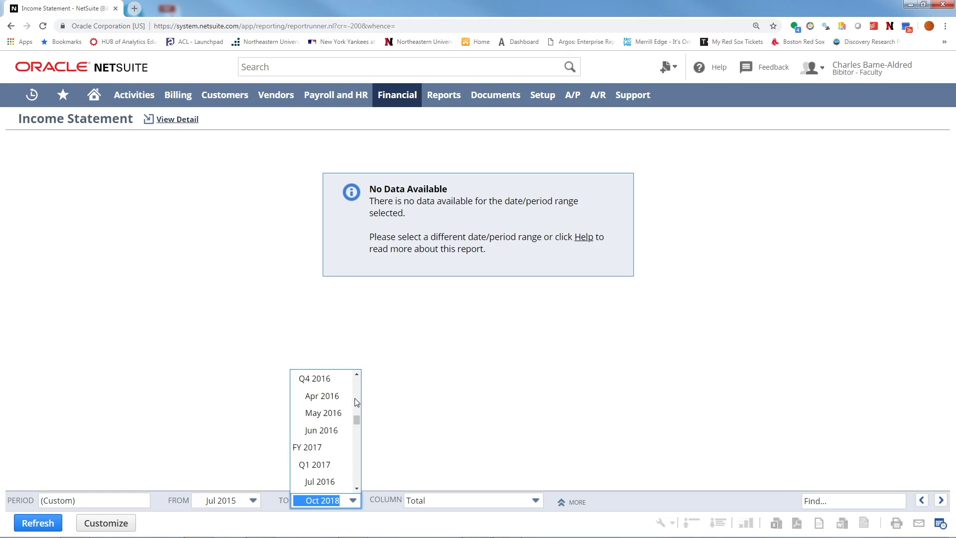
left_click(321, 430)
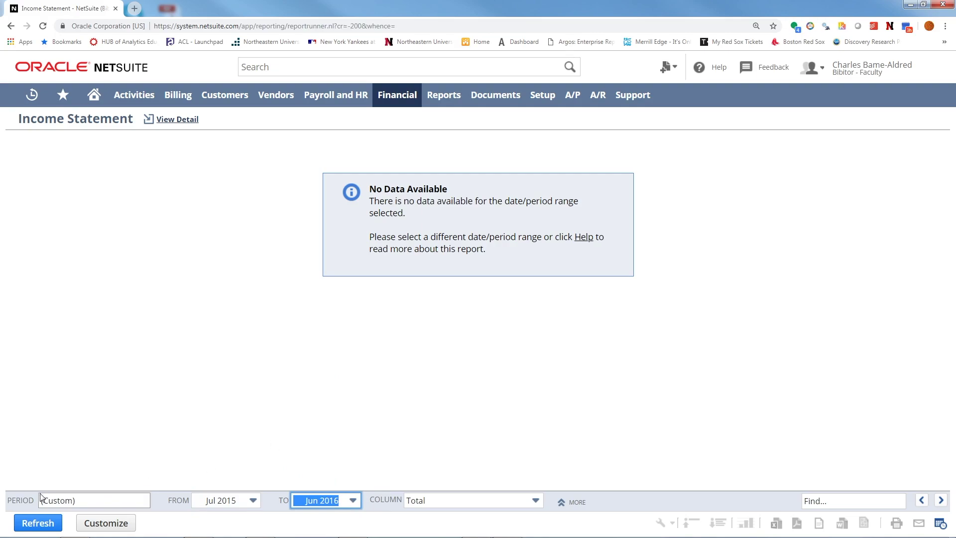
left_click(47, 523)
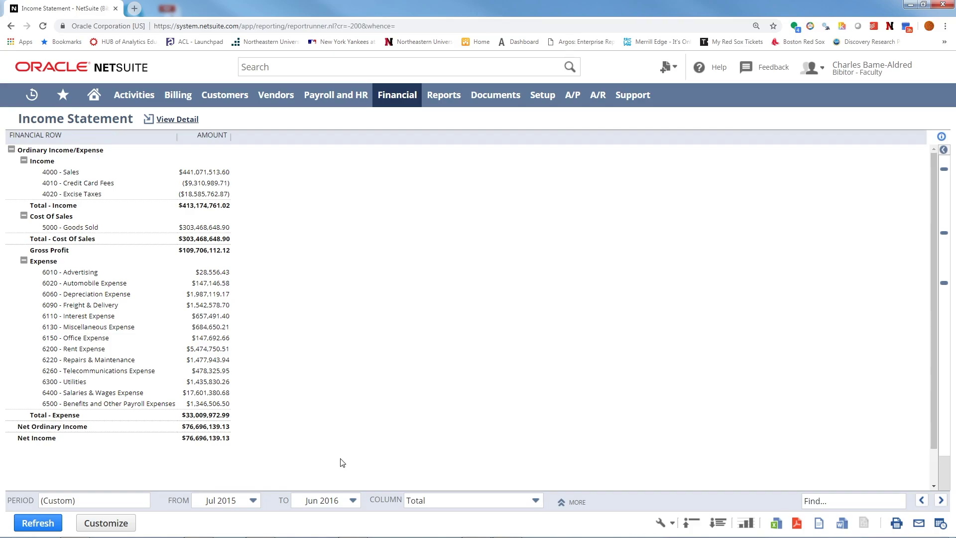
Step: Open the standard Balance Sheet from the financial reports
mouse_move(448, 99)
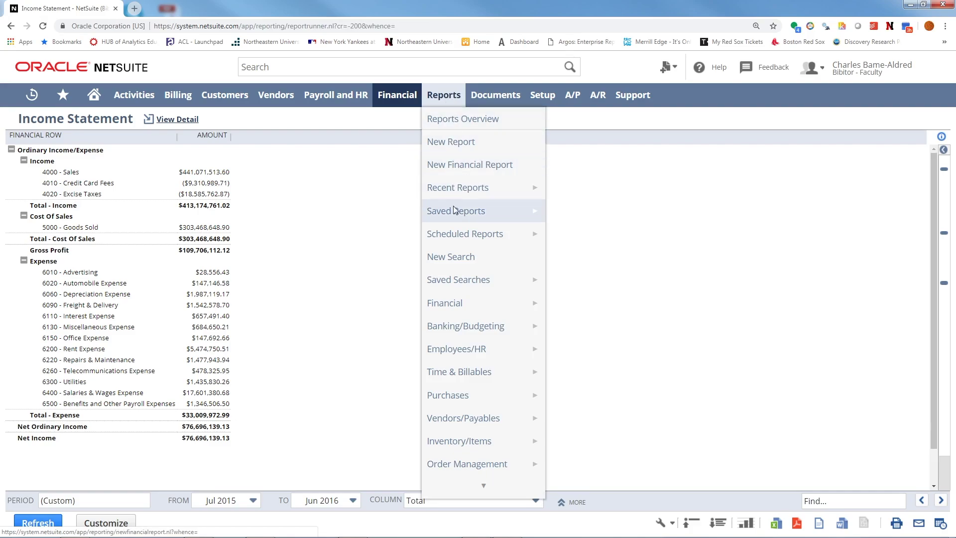
mouse_move(455, 309)
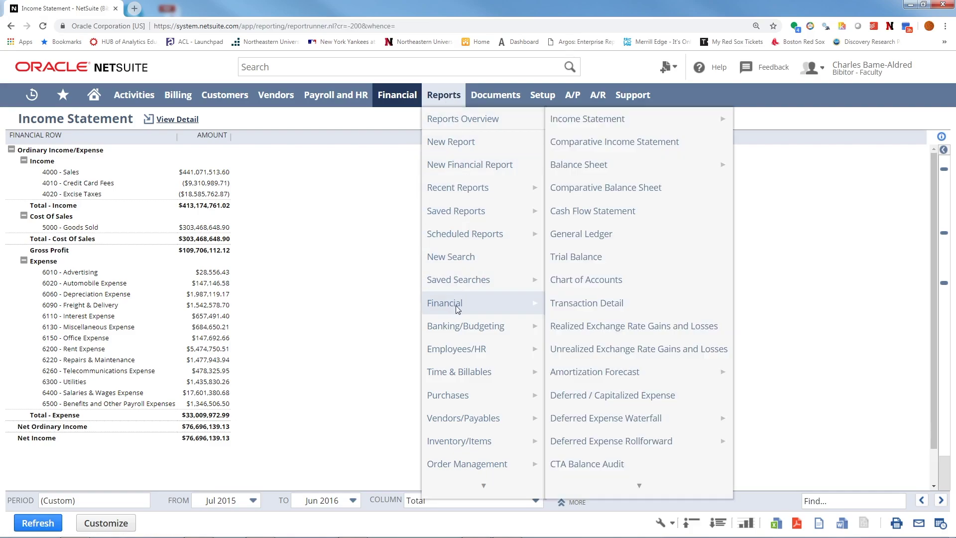
mouse_move(585, 170)
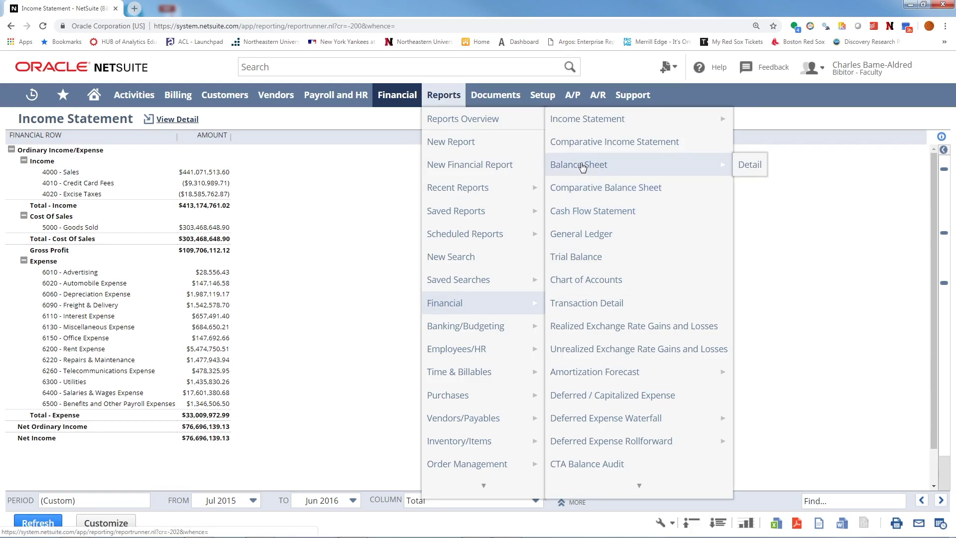
left_click(583, 166)
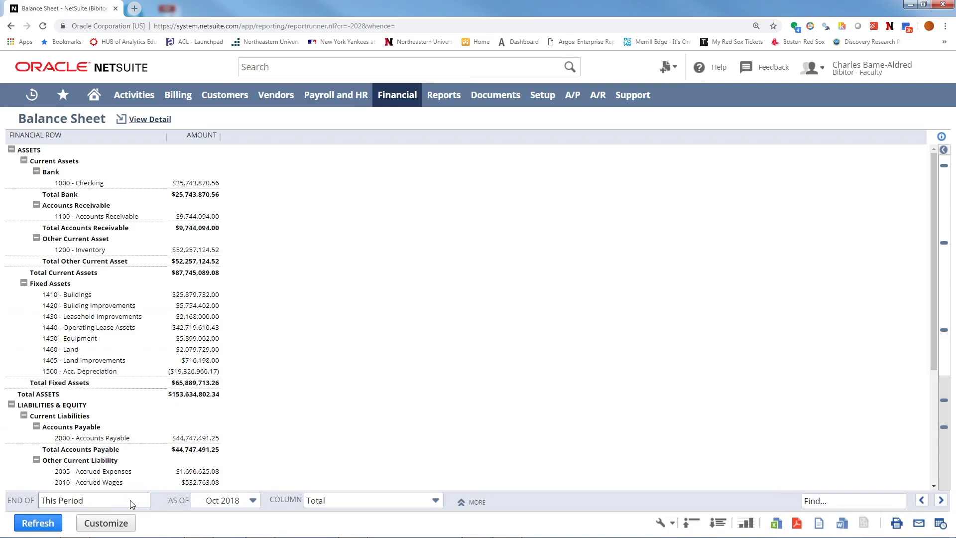
Step: Set the Balance Sheet's as-of period to Jun 2016 and refresh the report
left_click(255, 502)
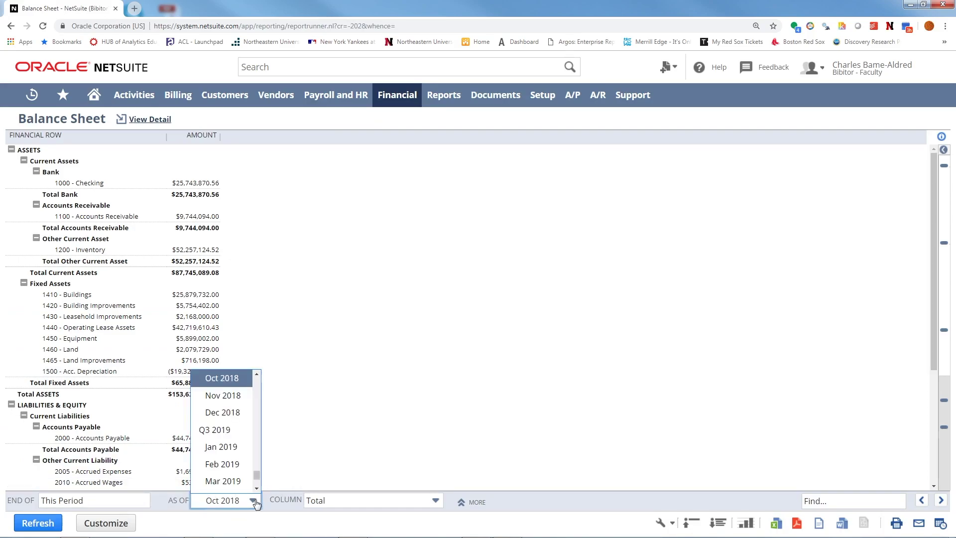
scroll(255, 407, "up", 10)
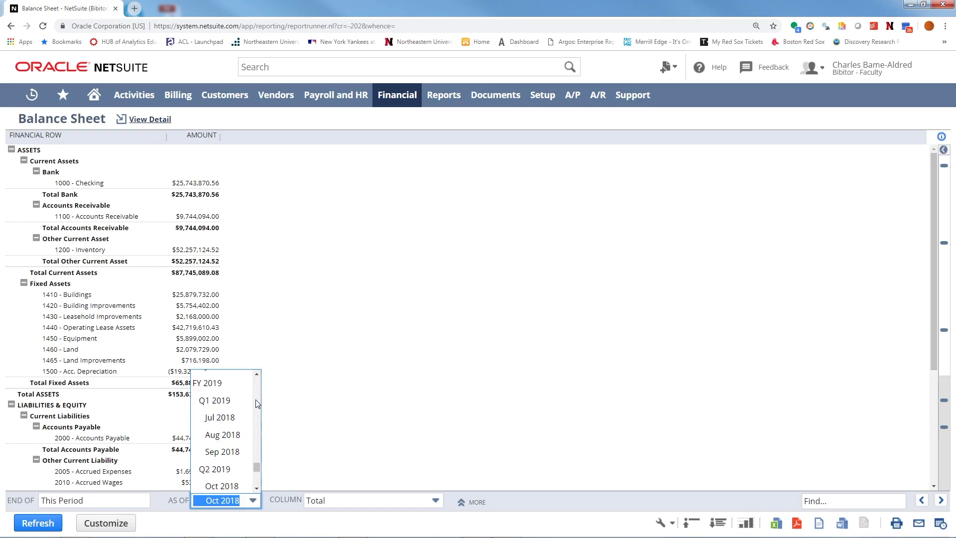
scroll(258, 404, "up", 5)
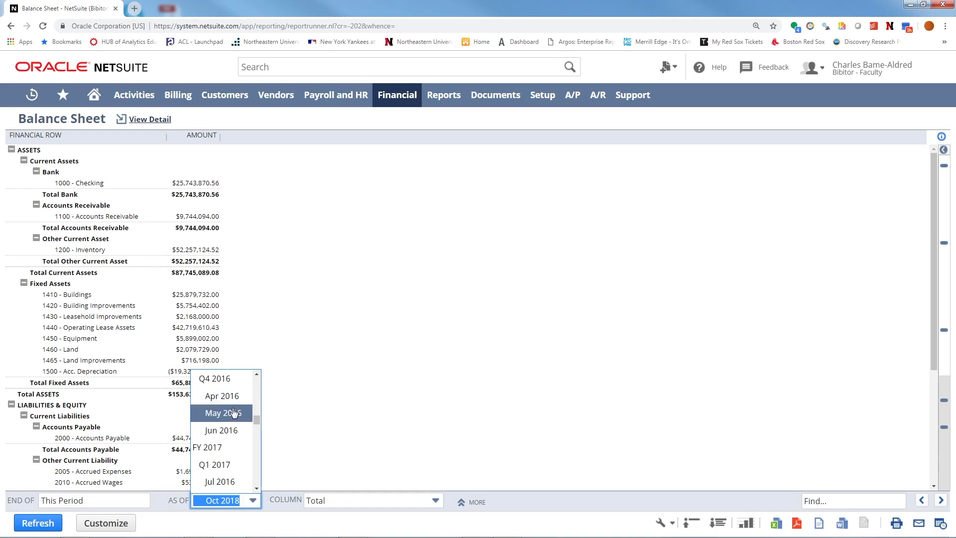
left_click(220, 432)
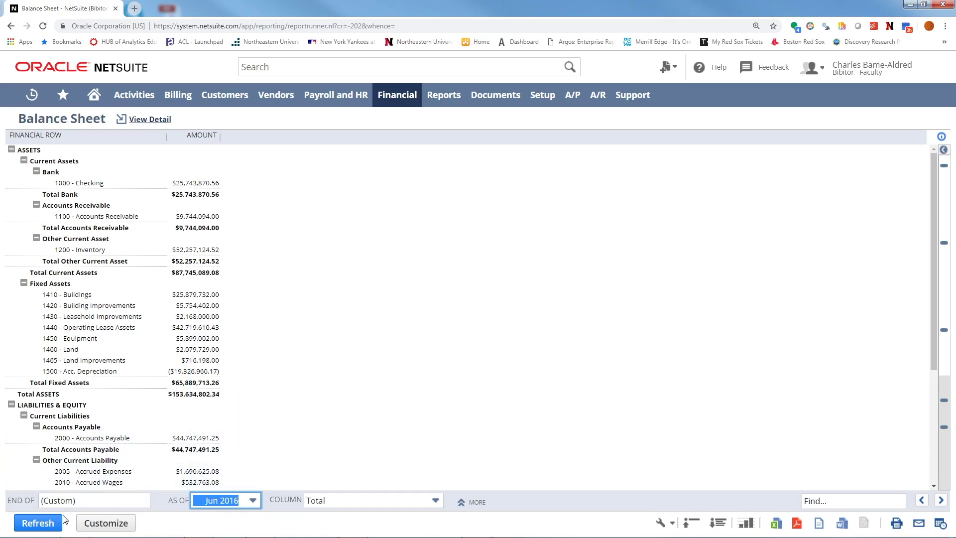
left_click(38, 523)
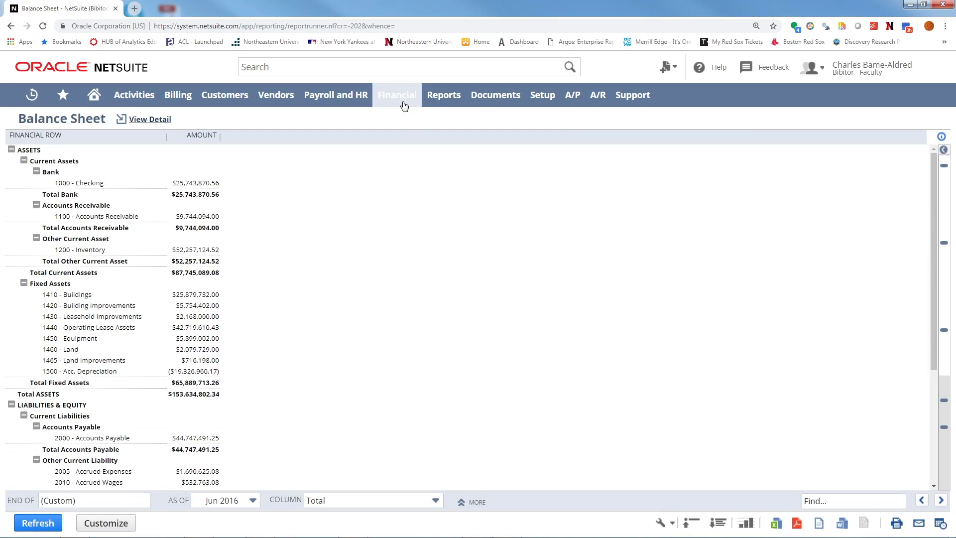
Step: Open the Cash Flow Statement from the financial reports
mouse_move(402, 101)
mouse_move(398, 234)
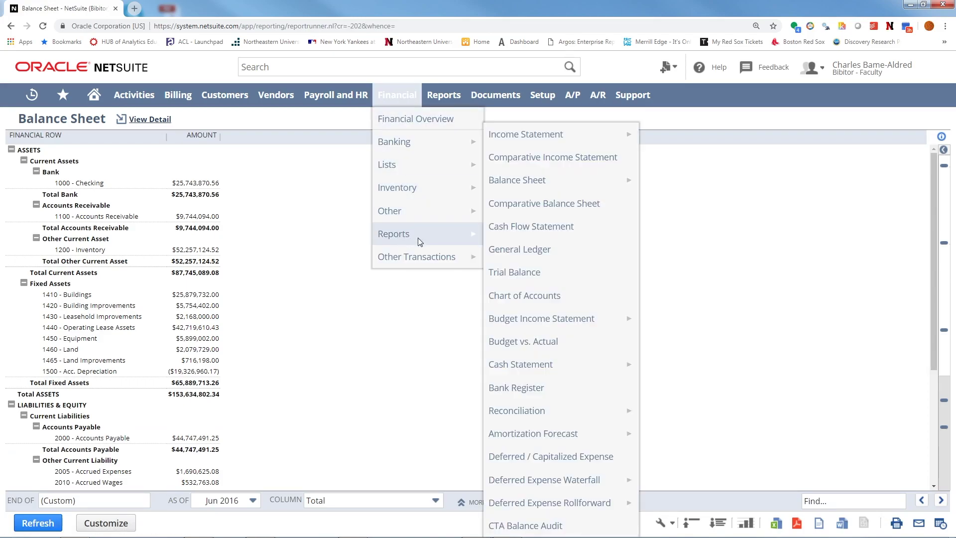
left_click(527, 230)
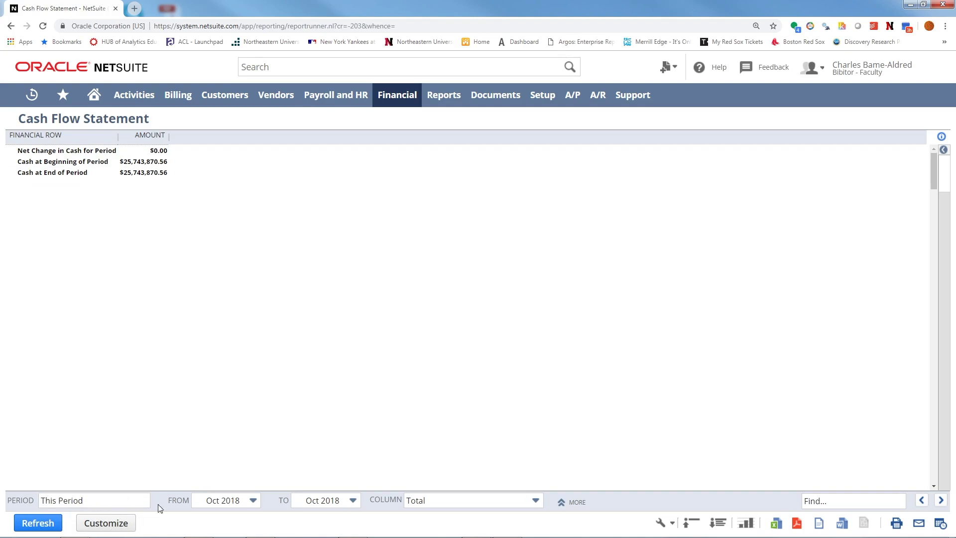
Step: Set the start of the Cash Flow Statement's reporting period to Jul 2015
left_click(253, 501)
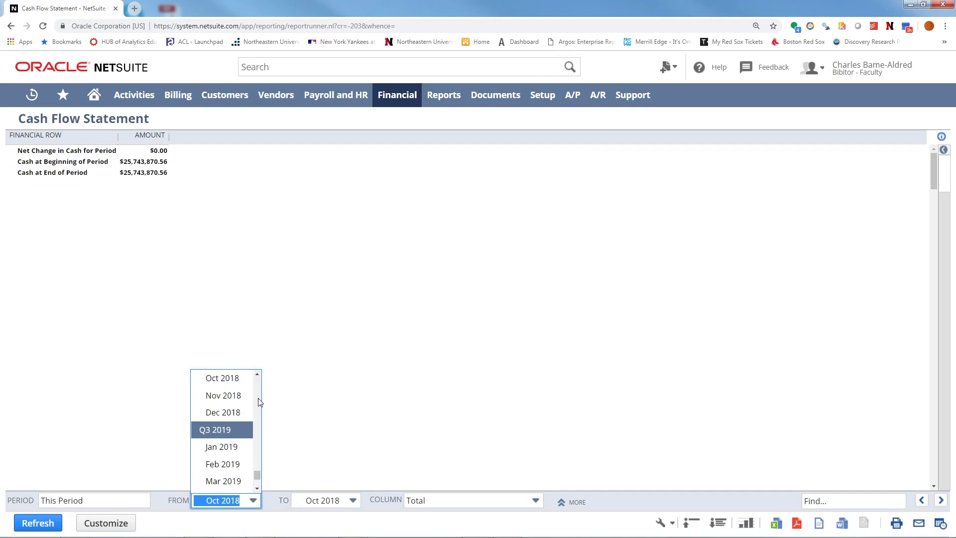
scroll(258, 399, "up", 10)
scroll(258, 398, "up", 7)
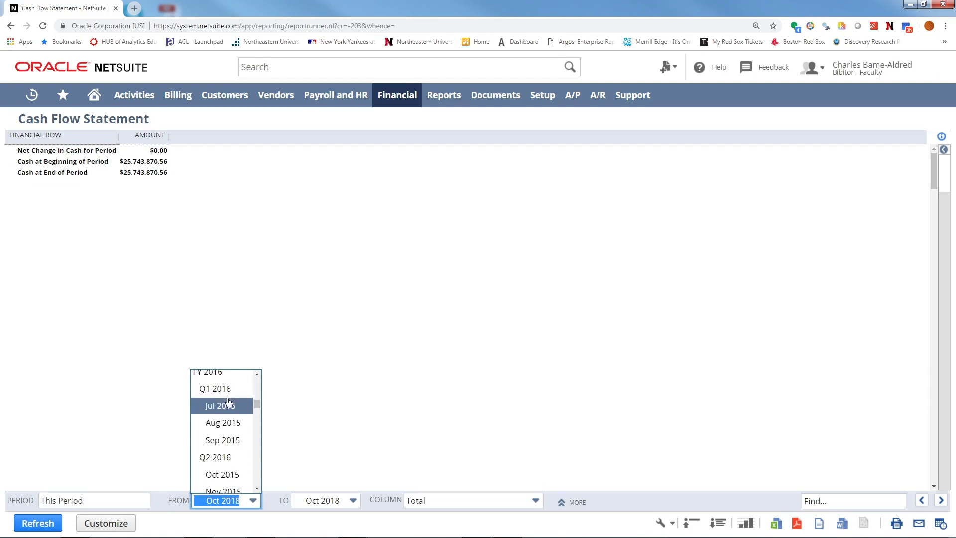
left_click(228, 401)
Step: Set the end of the Cash Flow Statement's period to Jun 2016 and refresh the report
left_click(352, 498)
left_click(352, 498)
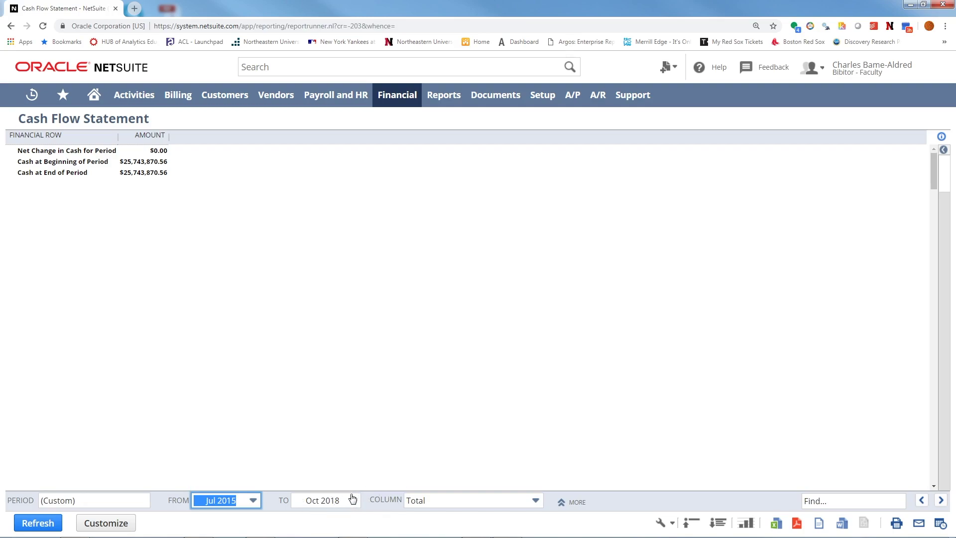
scroll(358, 401, "up", 1)
scroll(357, 401, "up", 10)
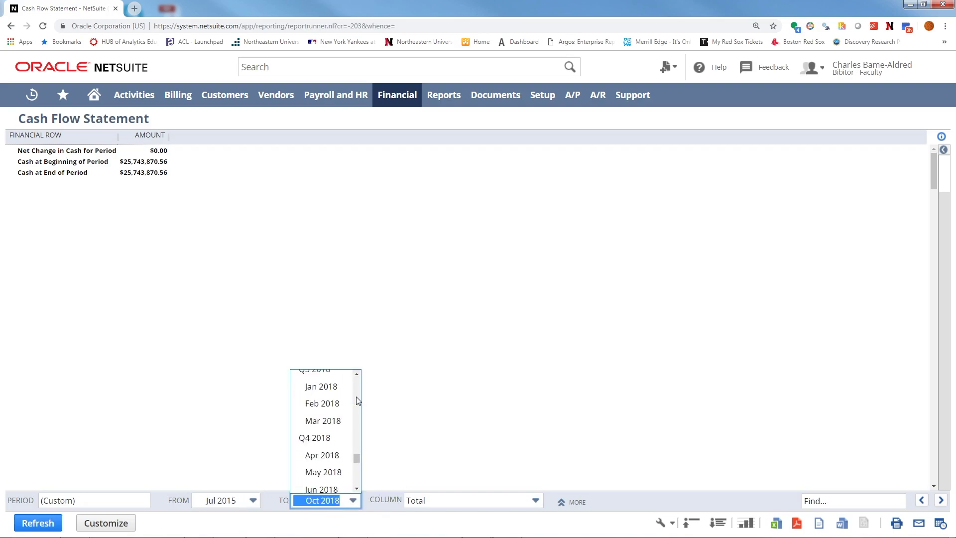
scroll(358, 401, "up", 2)
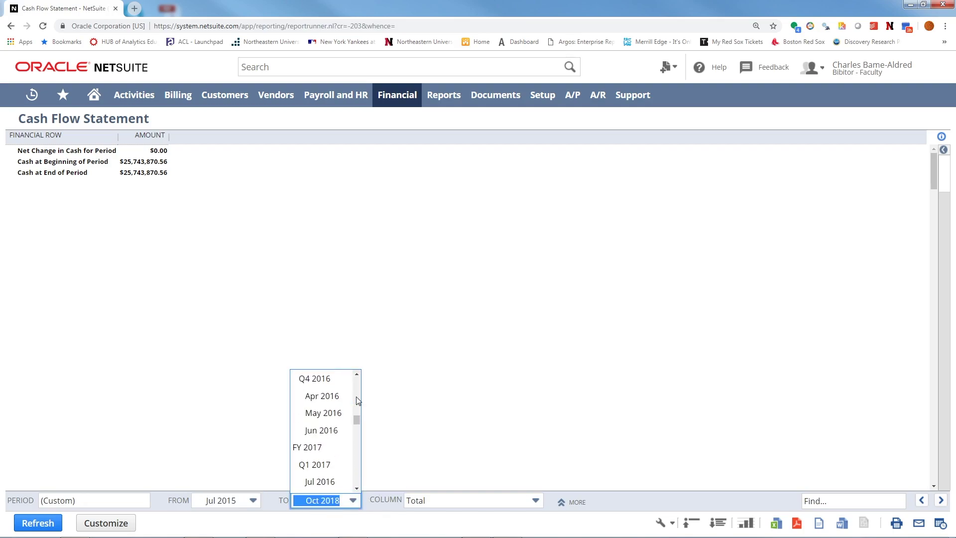
left_click(318, 432)
left_click(42, 523)
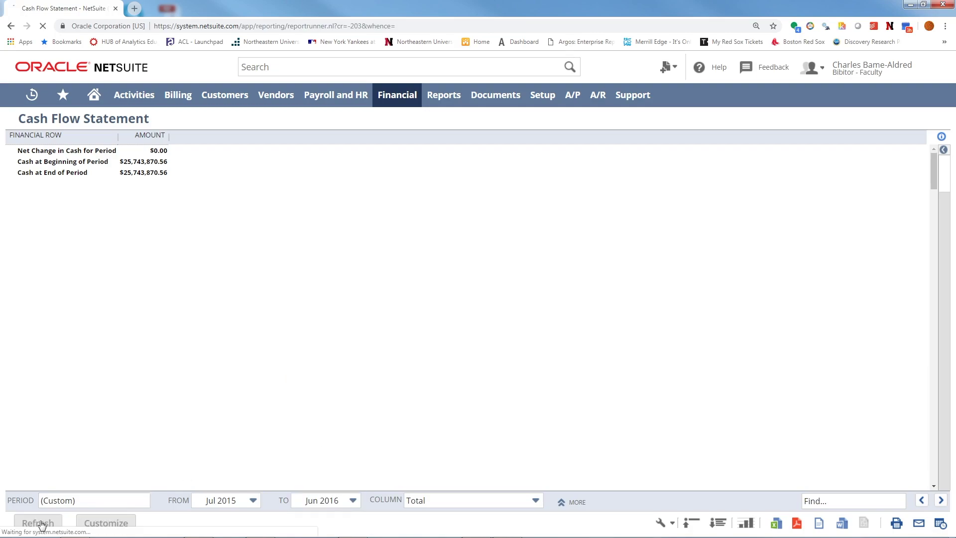